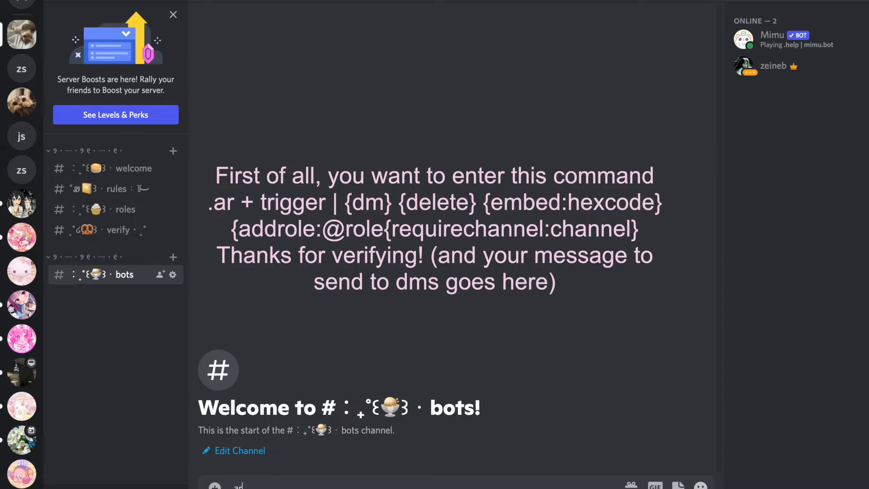
Begin a Mimu autoresponder command in the bots channel's message box with ".ar + kitina"
text(r)
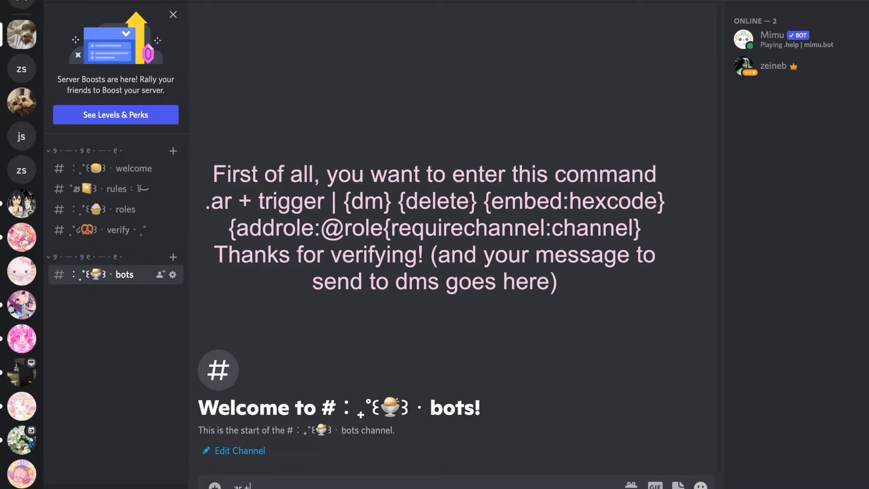
text( +)
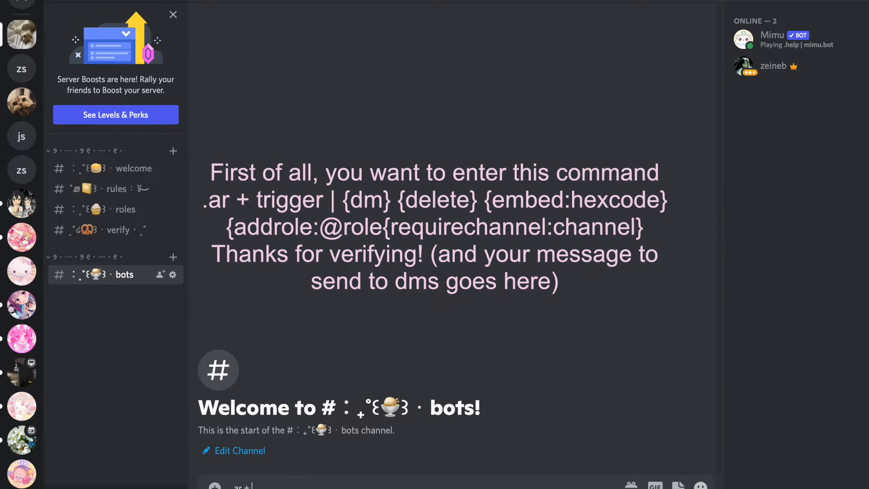
text( titina)
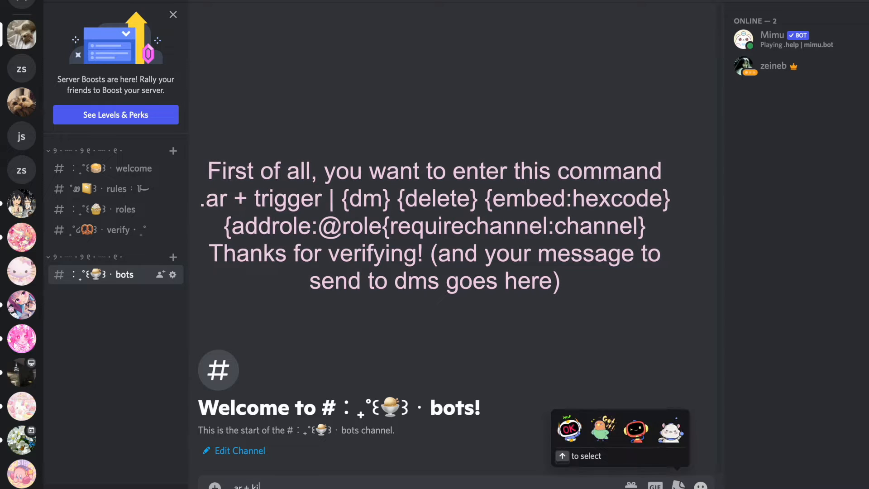
key(BackSpace)
key(BackSpace)
key(BackSpace)
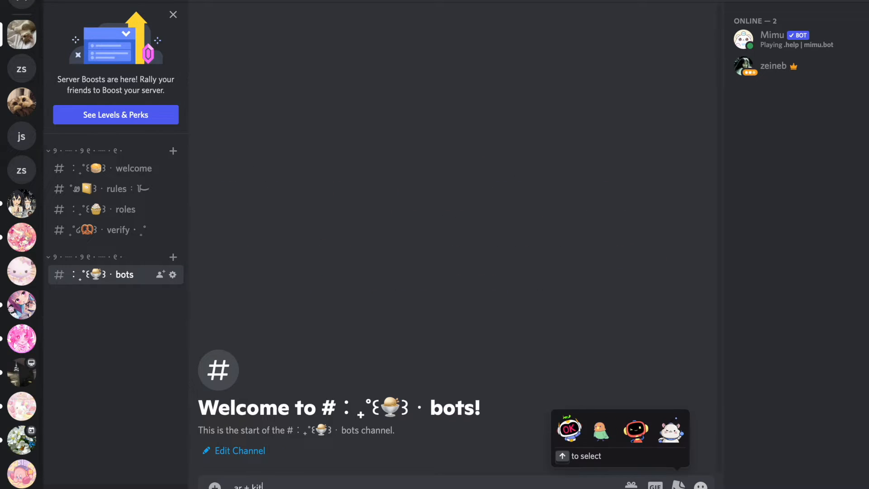
text(ina)
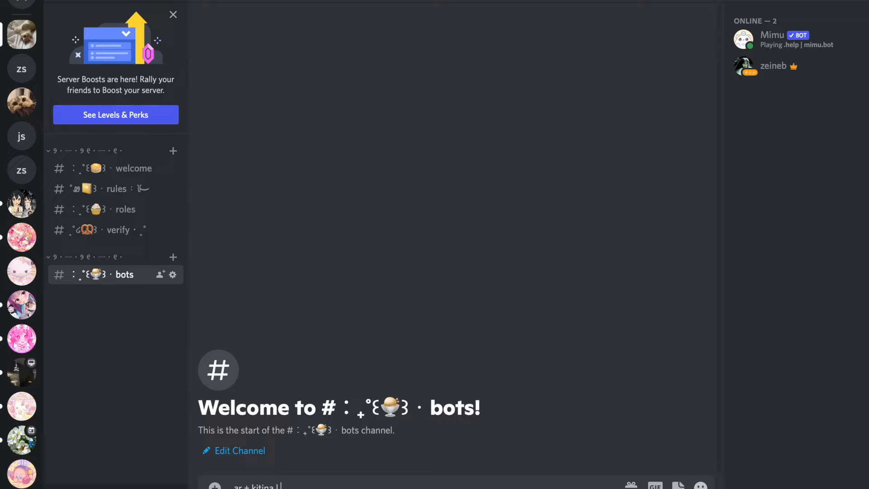
Add the separator "|" and the {dm}{delete} options to the command, followed by the start of the {embed: option
text(| ʃ√ʃ)
text(dm)
text(}{delete})
text({)
text(embed:)
Copy the verified ! role's custom colour code #f1adad from the server's role settings and paste it into the embed option
click(130, 6)
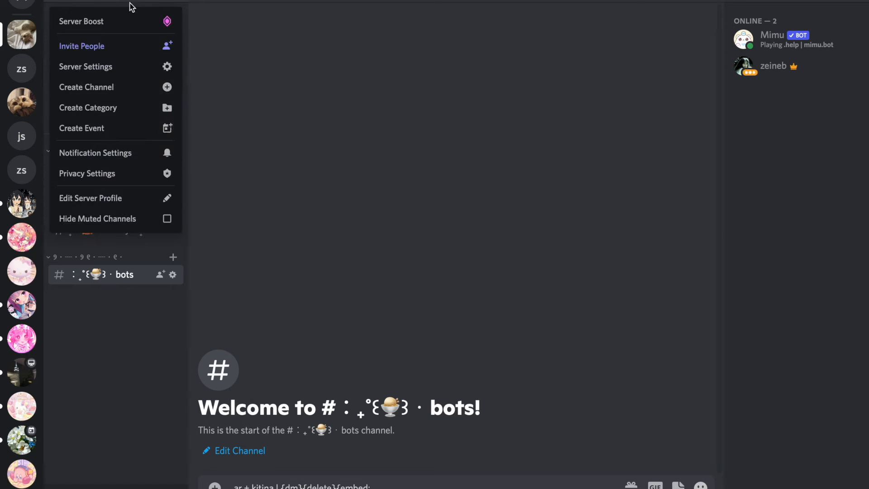
click(132, 66)
click(151, 53)
click(319, 220)
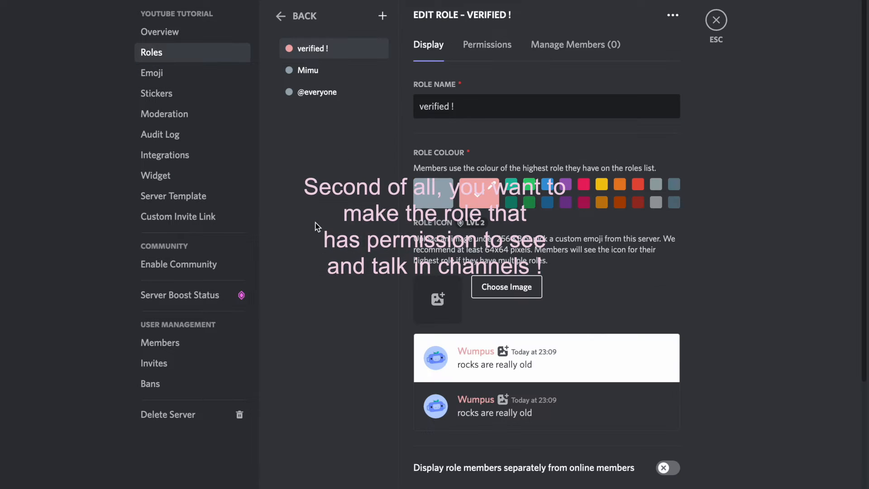
click(479, 192)
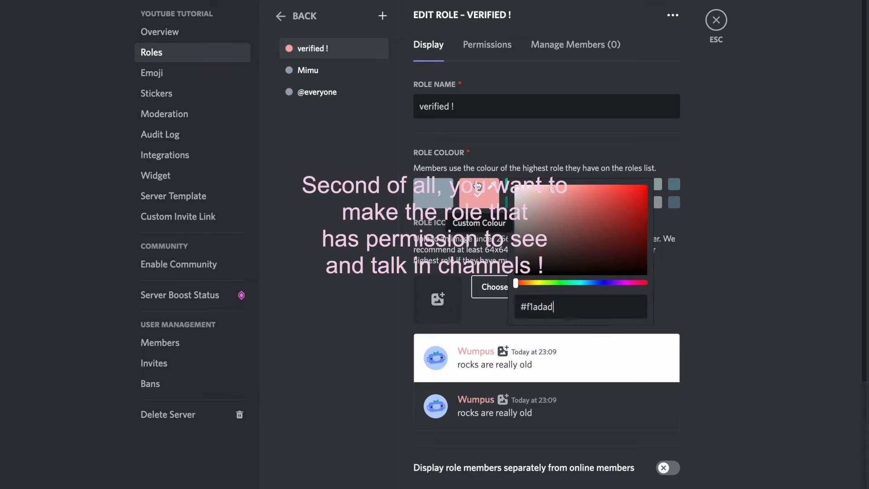
drag(550, 306, 513, 303)
key(ctrl+c)
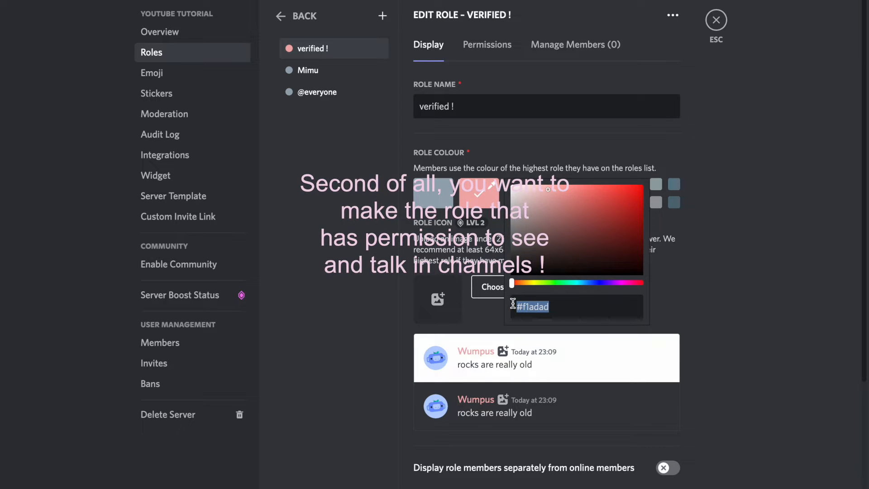
click(716, 20)
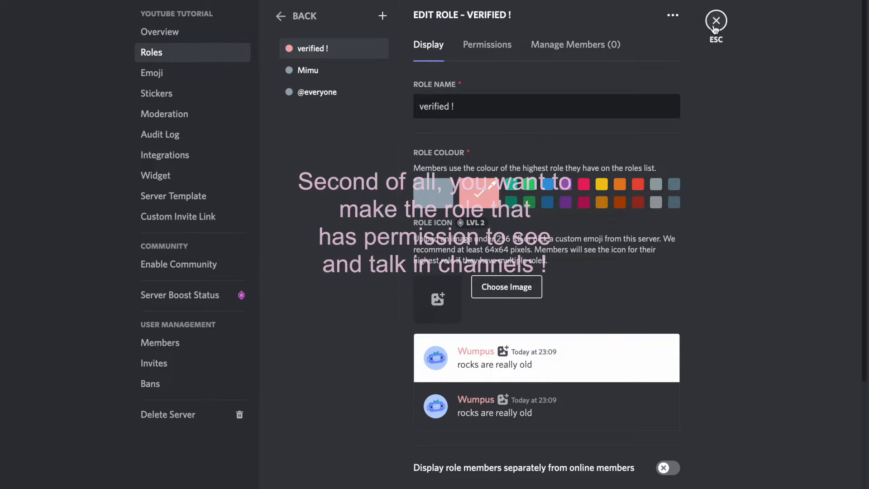
click(716, 20)
key(ctrl+v)
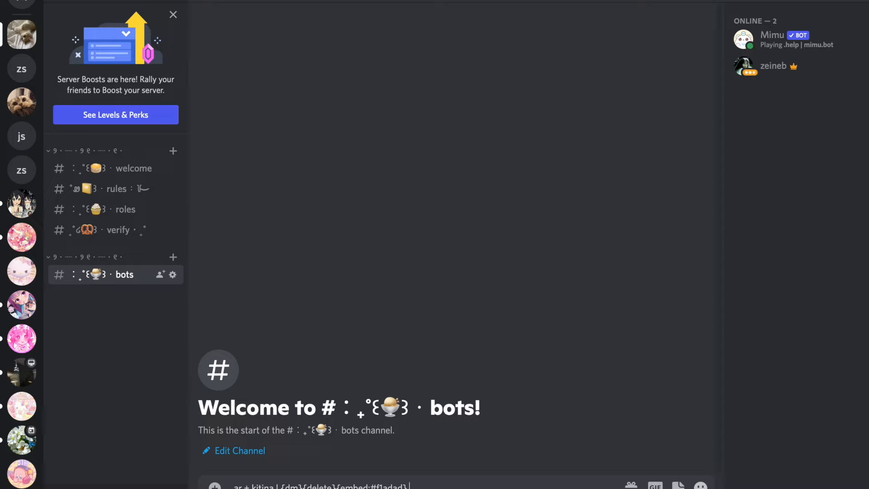
text(}{addrole: @ve)
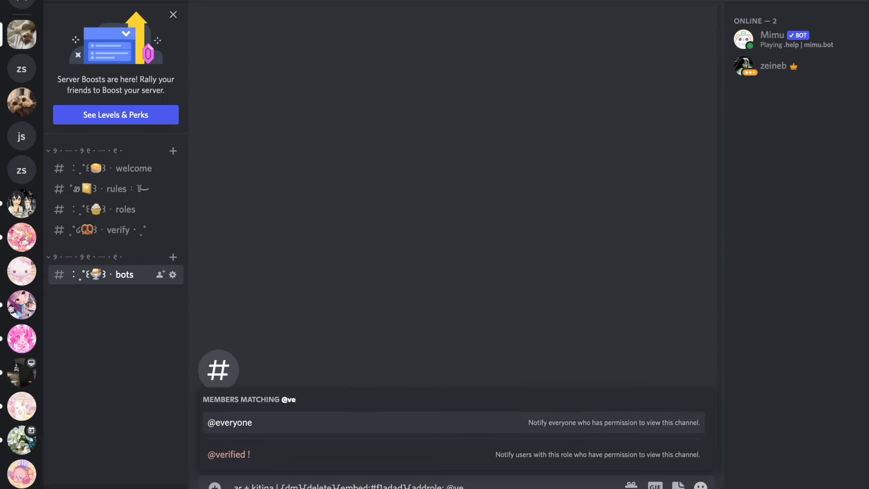
click(278, 457)
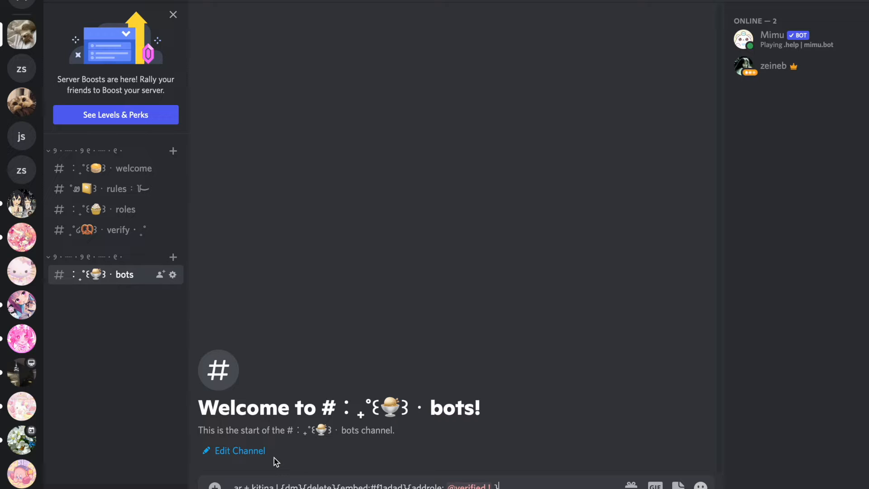
text({requirechannel:)
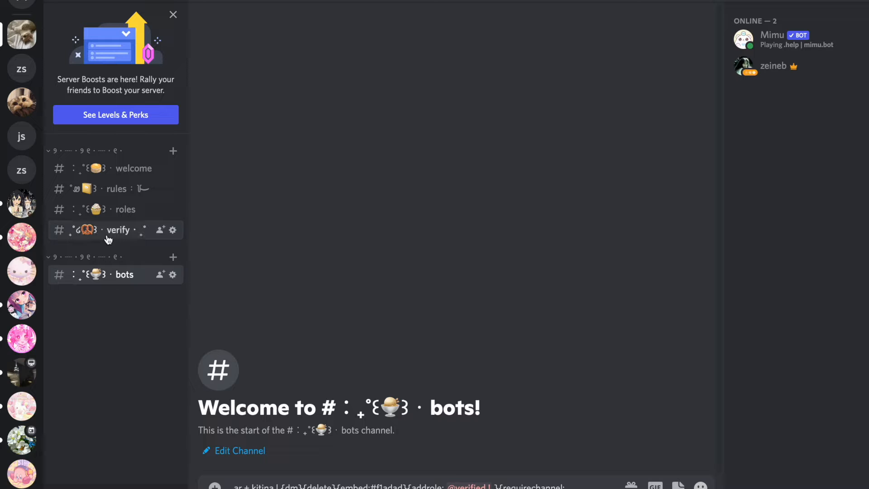
Copy the verify channel's name from its channel settings and paste it after {requirechannel:
click(172, 230)
drag(382, 61, 238, 62)
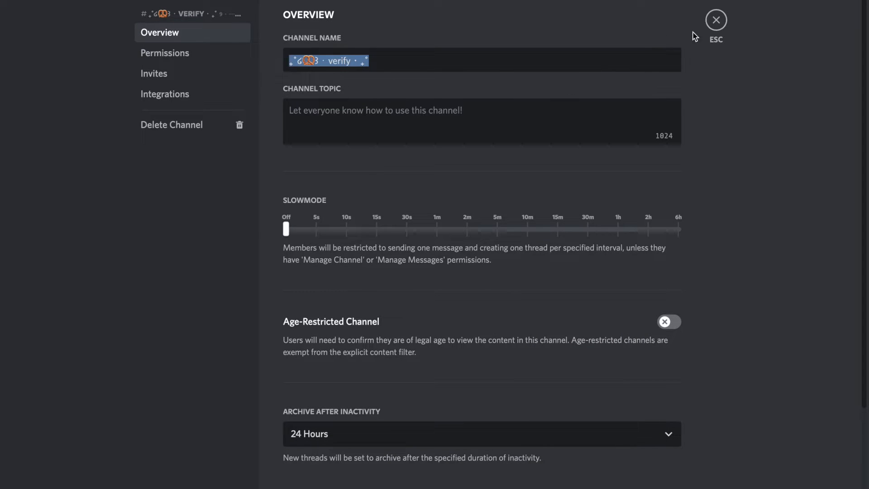
click(714, 22)
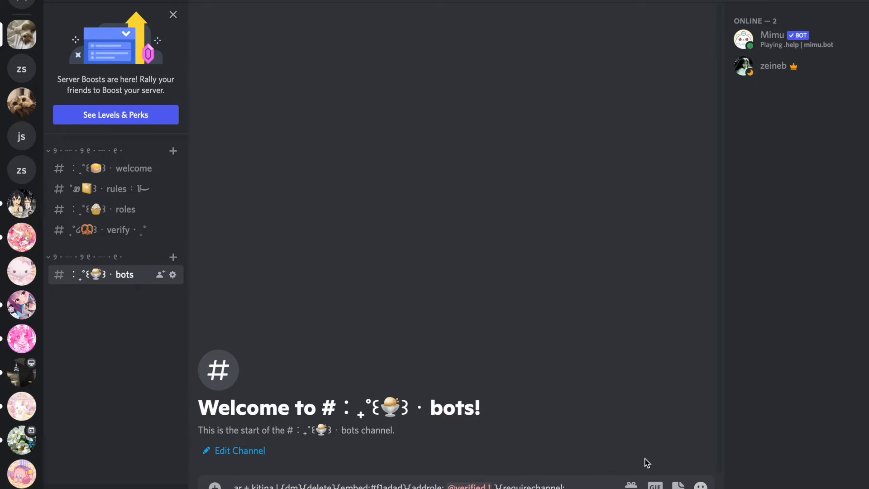
text(₊˚ʚ🥨ɞ · verify · ₊˚)
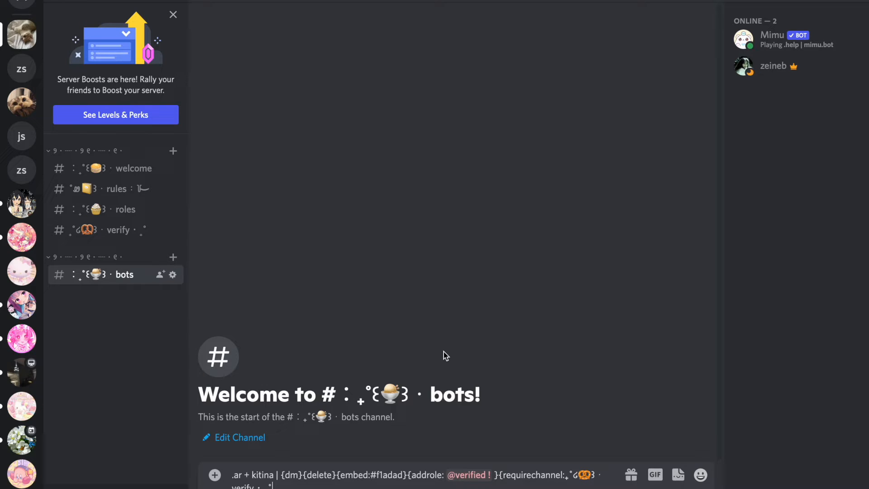
text(ɞ)
key(BackSpace)
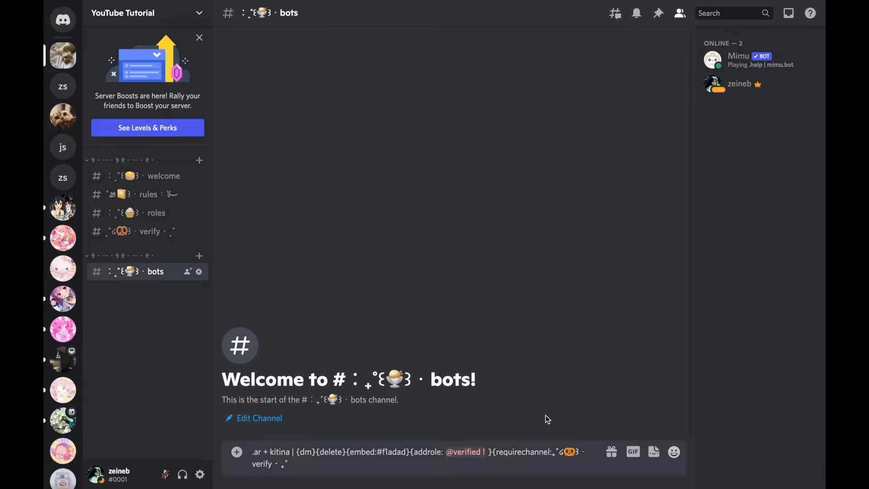
Try to put a # in front of the pasted verify channel name
text(££##£££££)
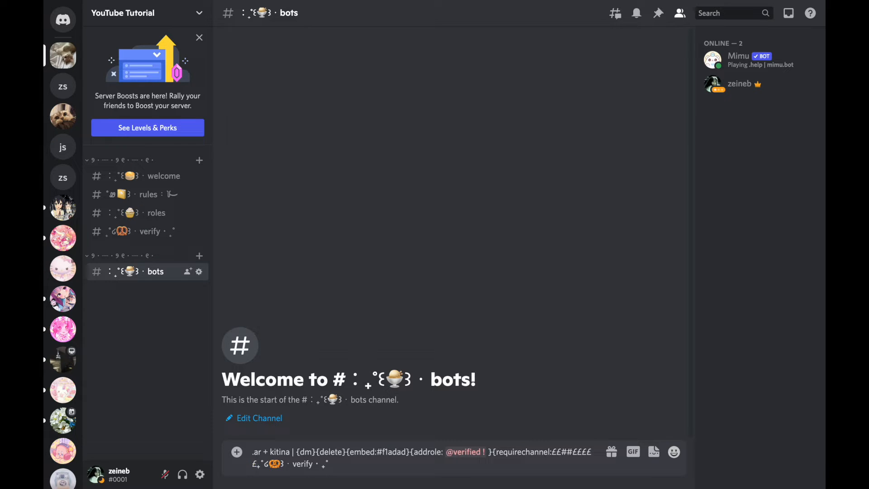
key(BackSpace)
key(BackSpace)
key(BackSpace)
key(BackSpace)
key(BackSpace)
key(BackSpace)
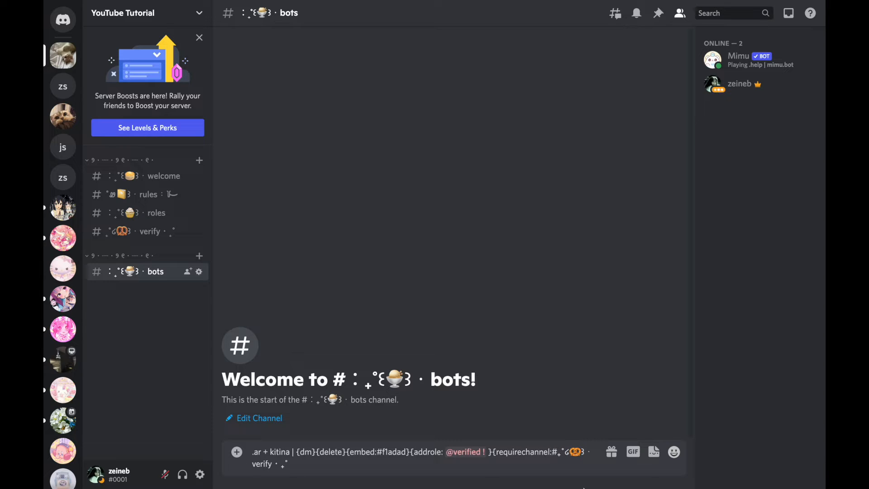
Replace the pasted channel name in the requirechannel option with a real # mention of the verify channel and close the brace
double_click(357, 466)
shift+click(568, 455)
drag(568, 455, 559, 456)
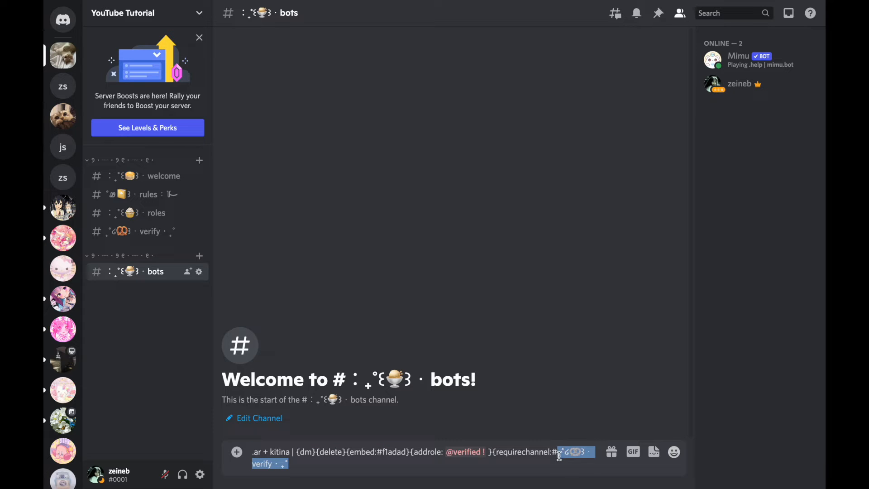
key(BackSpace)
key(BackSpace)
text(#)
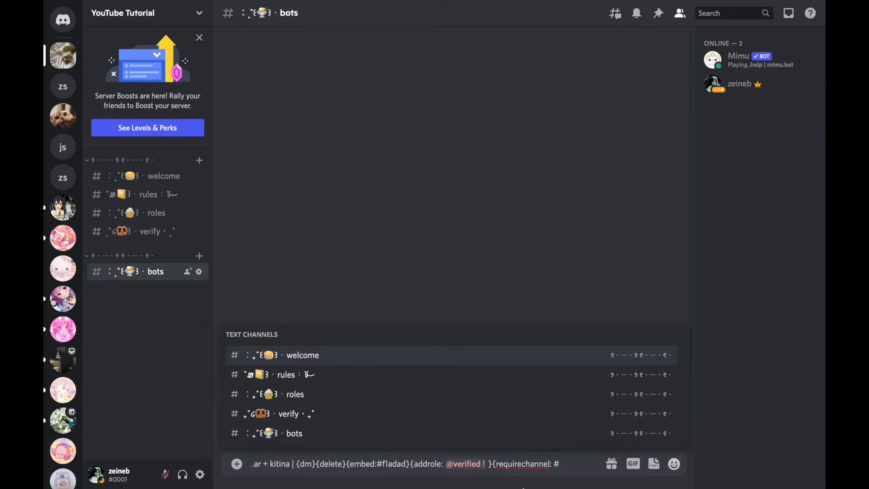
click(447, 419)
text(})
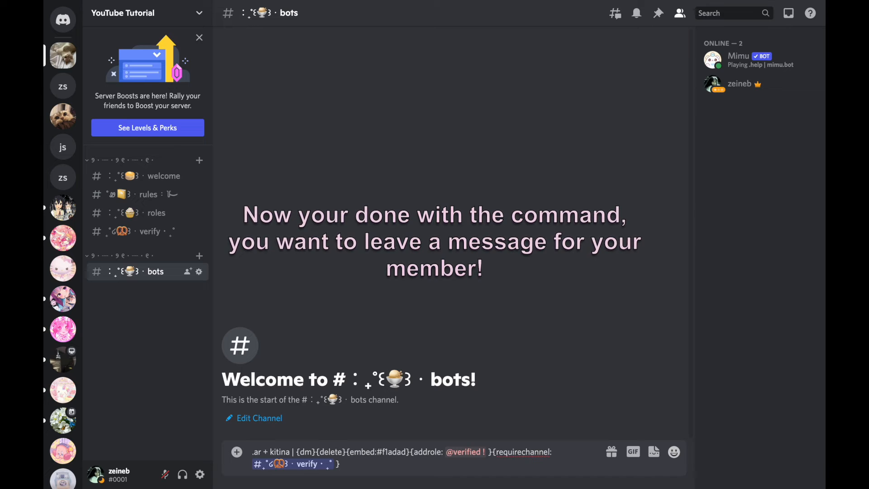
Add the reply text "Thank you for verifying {user}" after the command options
text( Thank you)
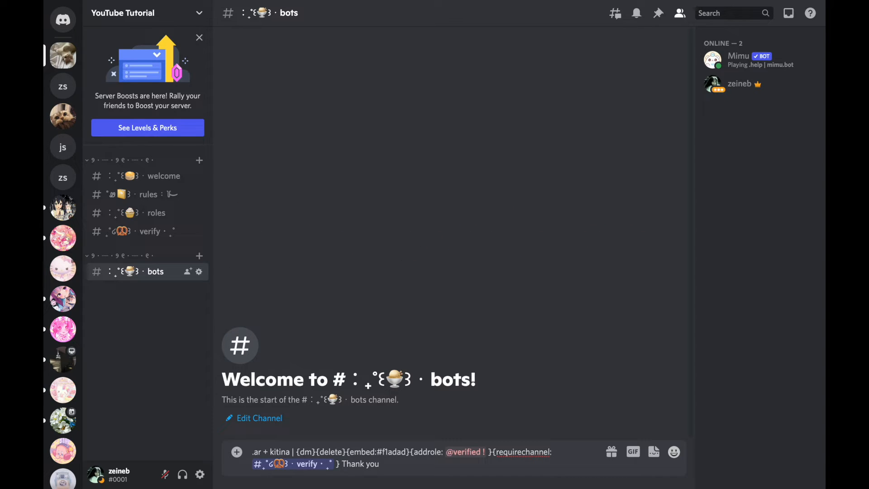
text( for verif)
text(ing)
key(BackSpace)
key(BackSpace)
key(BackSpace)
text(ying {user})
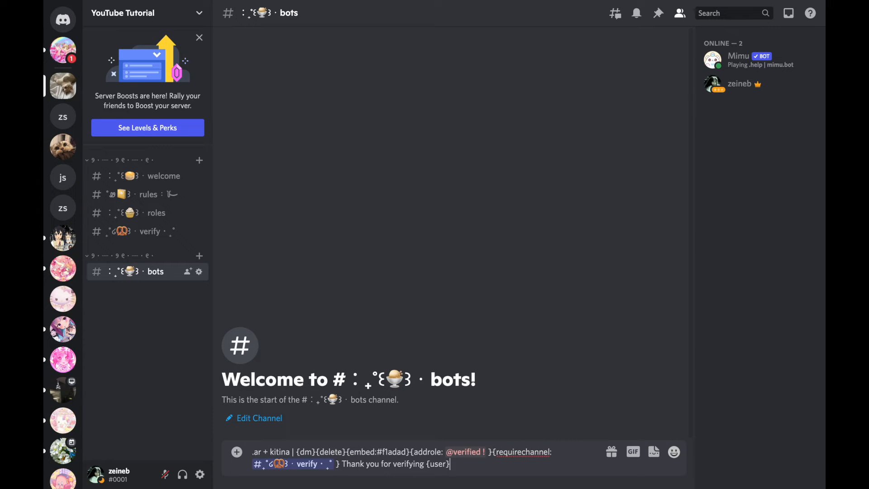
Extend the reply with "!! Now you have access to all channels !" and send the autoresponder command
text( !! Now)
text(you have as)
key(BackSpace)
text(ccess to all channel)
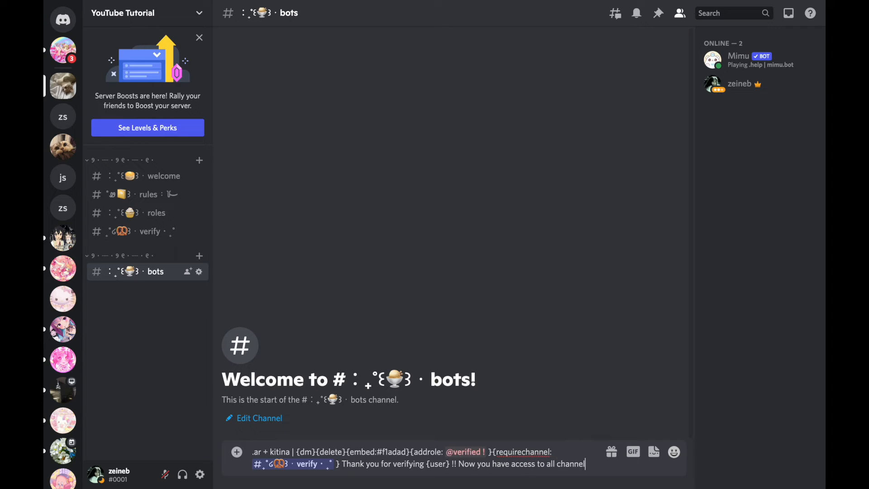
text(s !)
key(Return)
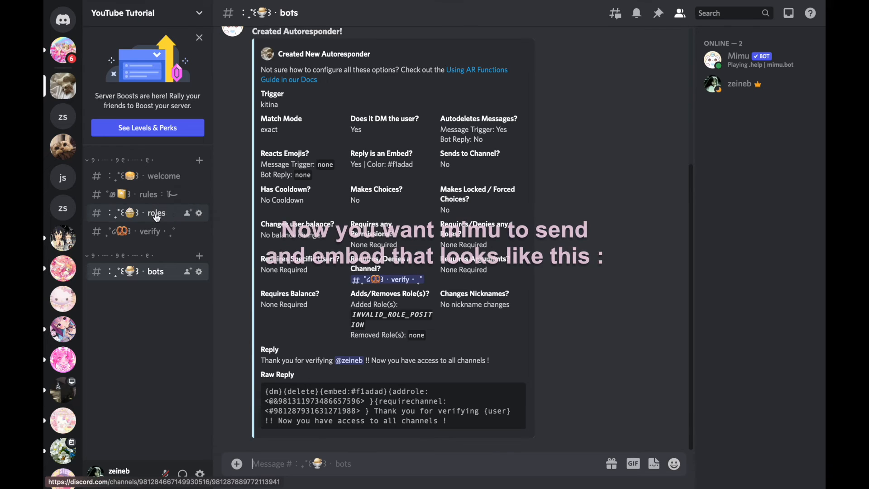
Test the autoresponder by sending the trigger word "kitina" in the verify channel
click(156, 232)
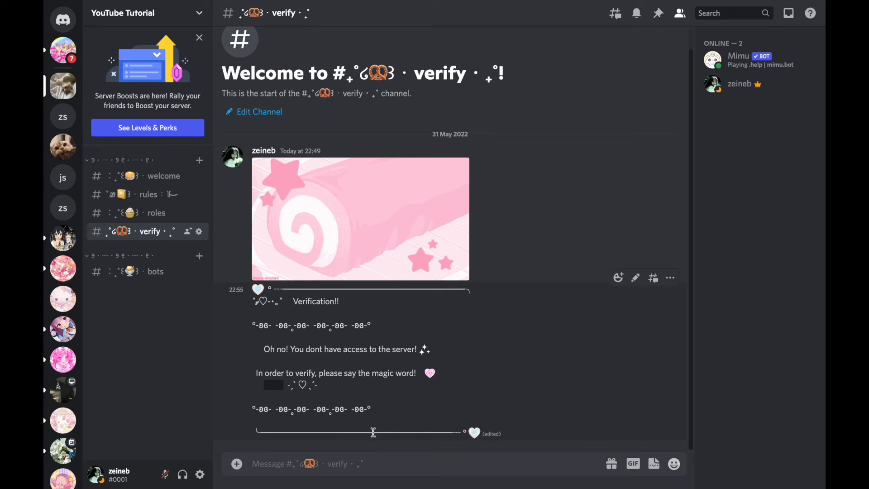
text(kitina)
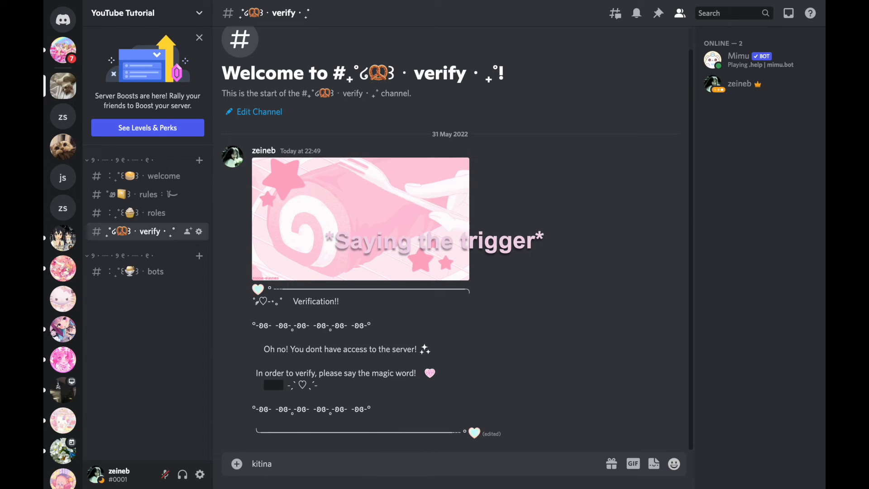
key(Return)
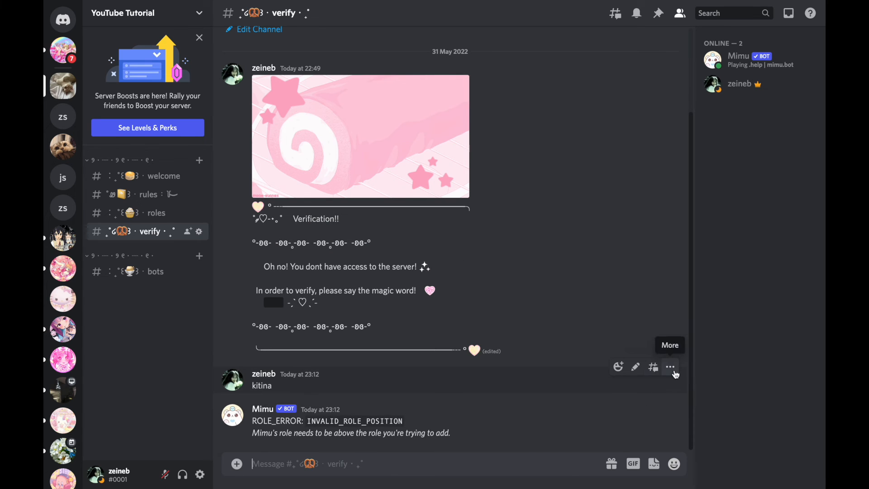
Delete the test trigger message and Mimu's error reply from the verify channel
click(672, 369)
click(613, 452)
click(505, 301)
click(671, 365)
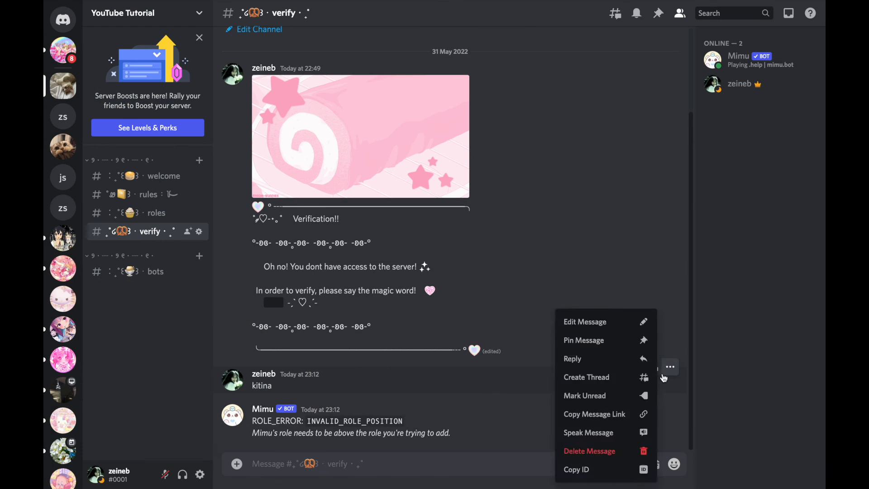
click(588, 448)
click(516, 304)
click(670, 401)
click(588, 448)
click(517, 305)
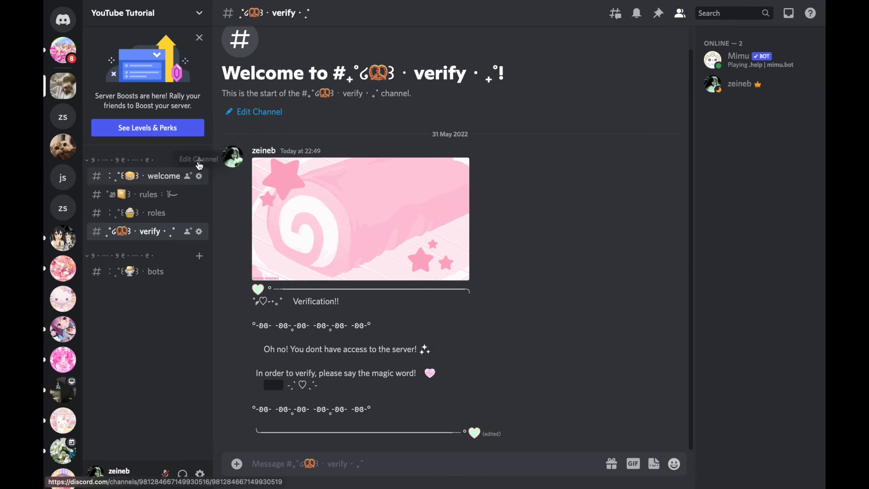
Move the Mimu role above the verified ! role in the server's role list
click(178, 12)
click(122, 84)
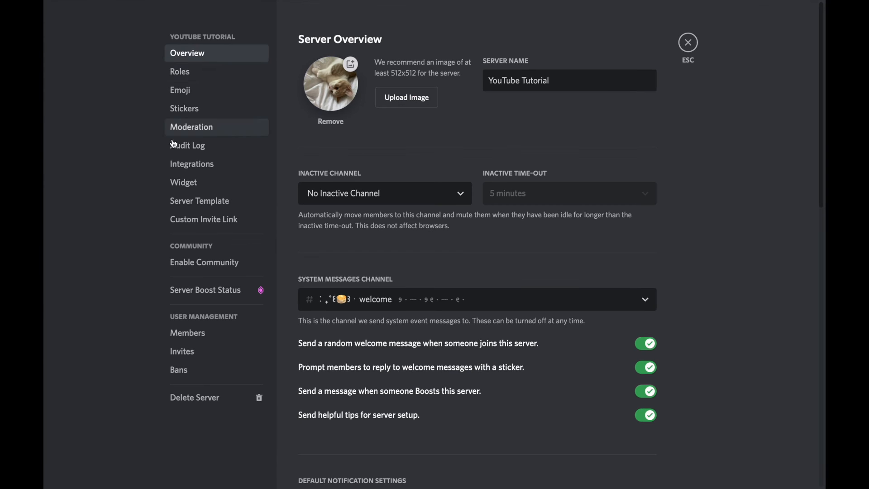
click(181, 72)
drag(291, 254, 330, 225)
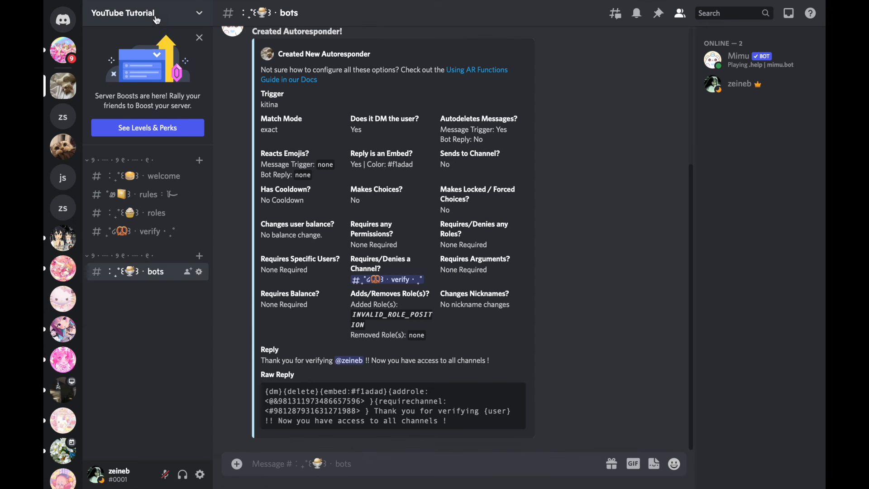
Reorder the roles in the YouTube Tutorial server settings so that Mimu ranks above verified !
click(131, 13)
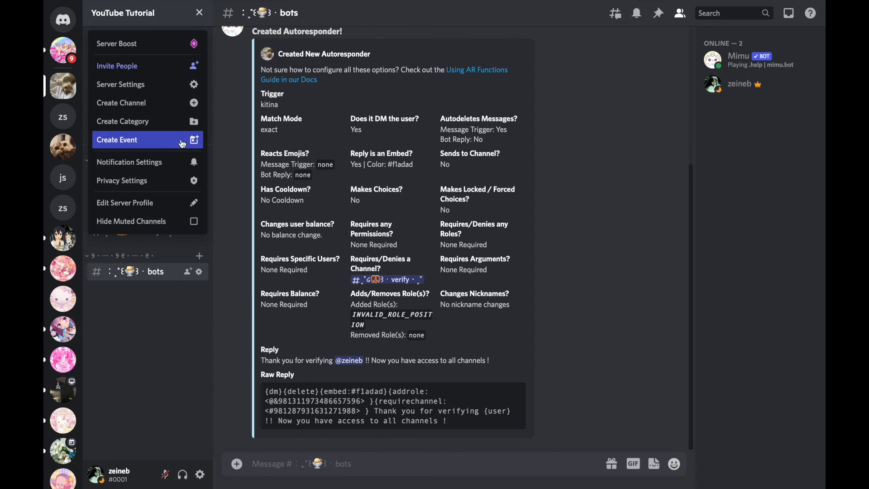
click(174, 85)
click(181, 71)
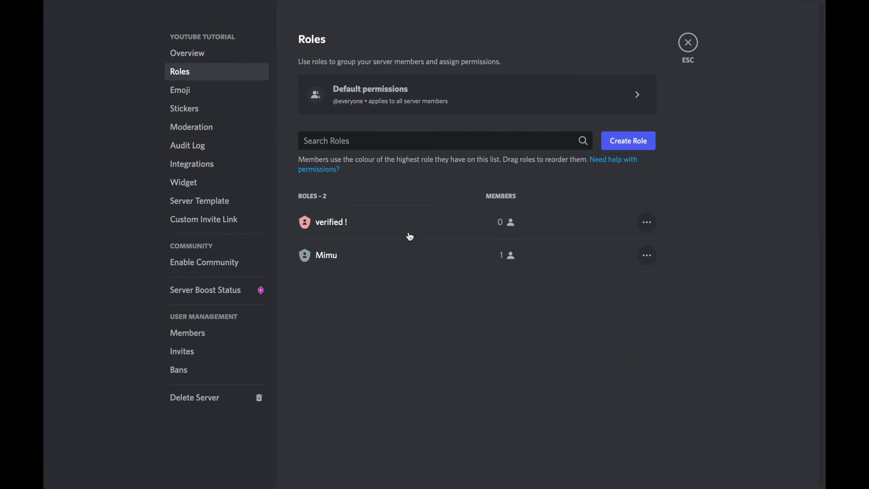
drag(295, 232, 291, 223)
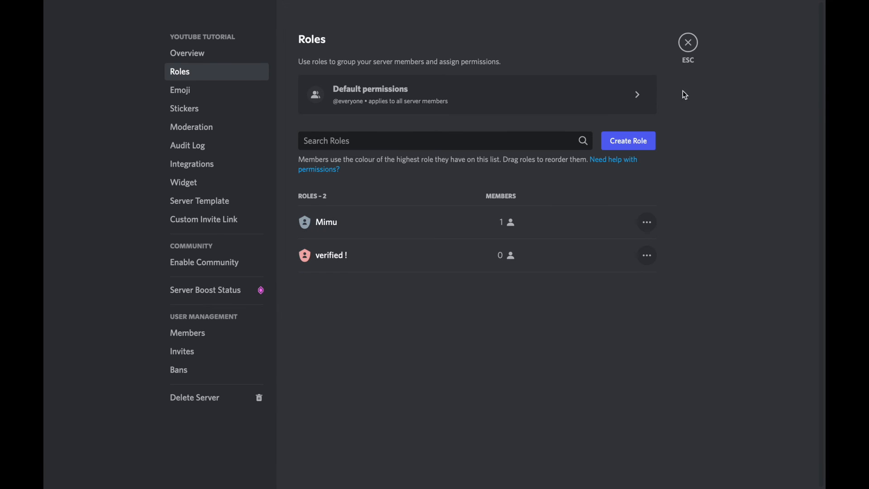
click(691, 50)
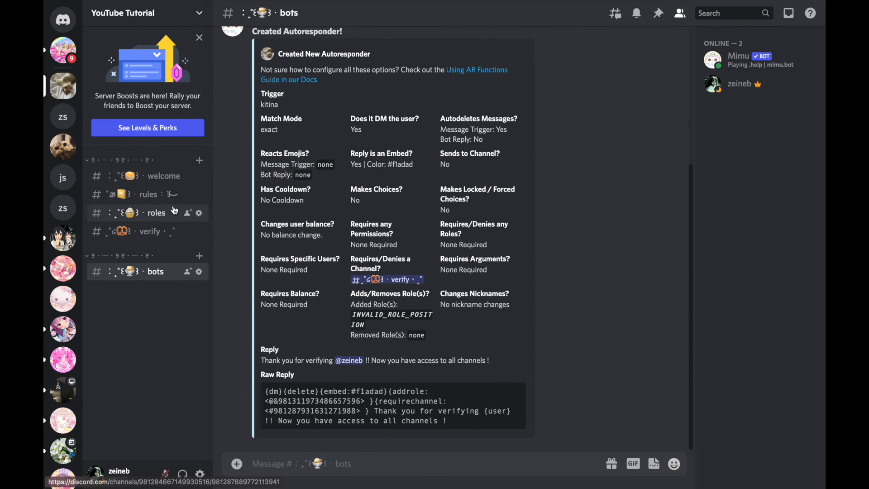
Retest the autoresponder by sending "kitina" in the verify channel and check the direct message from Mimu
click(161, 232)
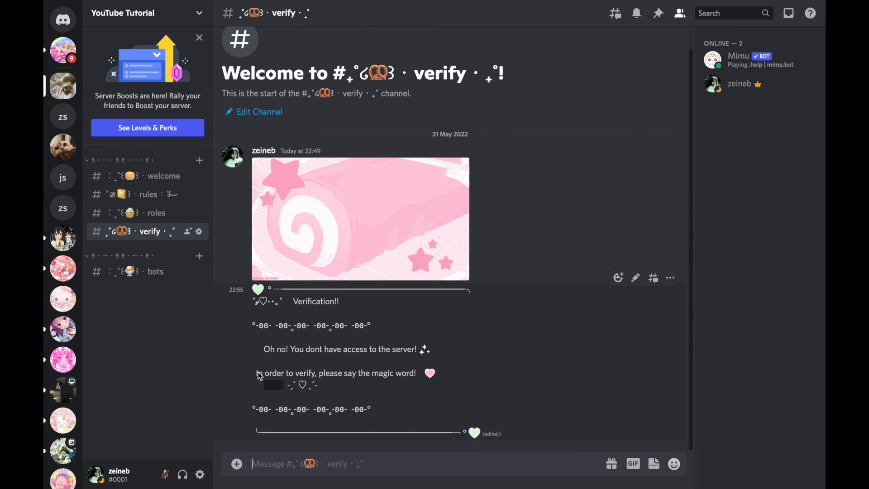
text(kitina)
key(Return)
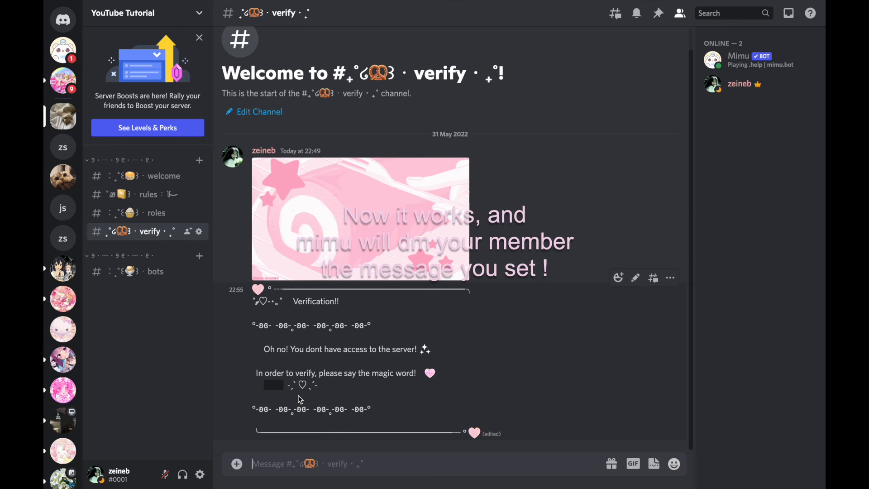
click(63, 49)
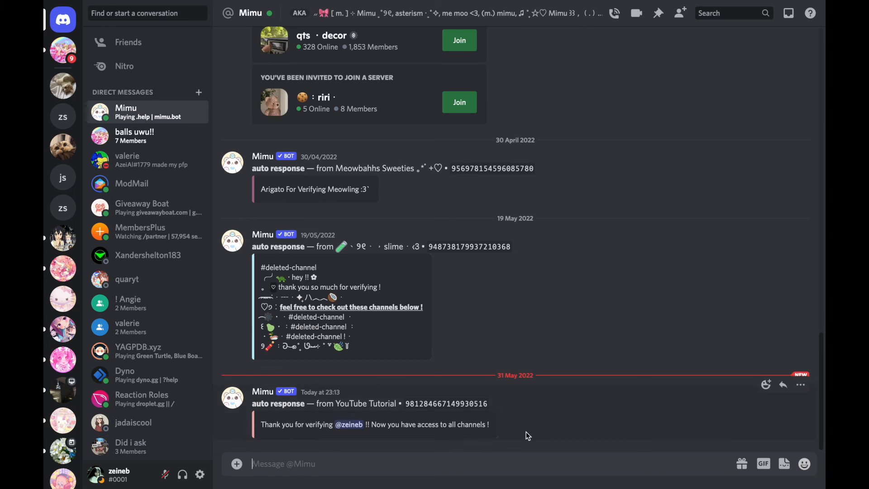
click(69, 84)
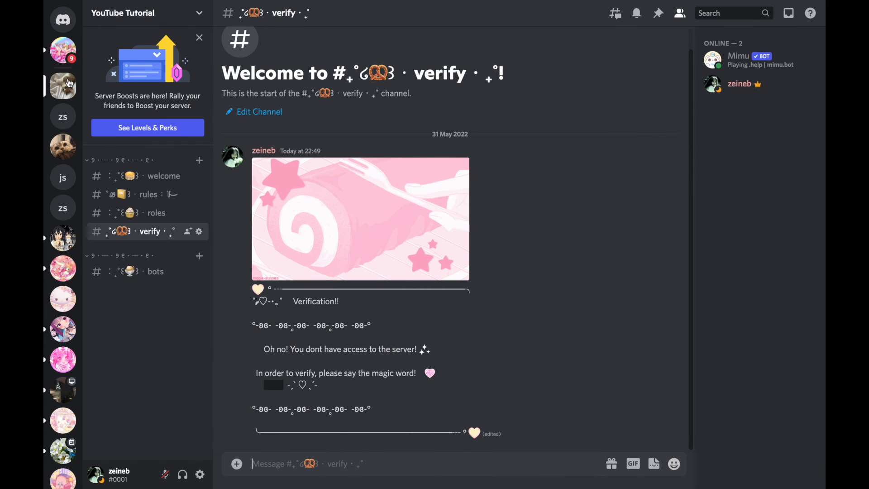
text(thanks)
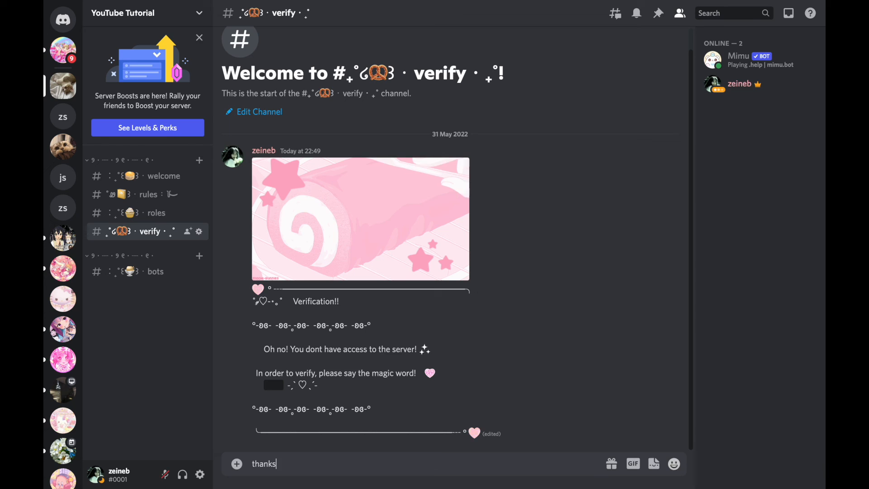
text( for watching bye!)
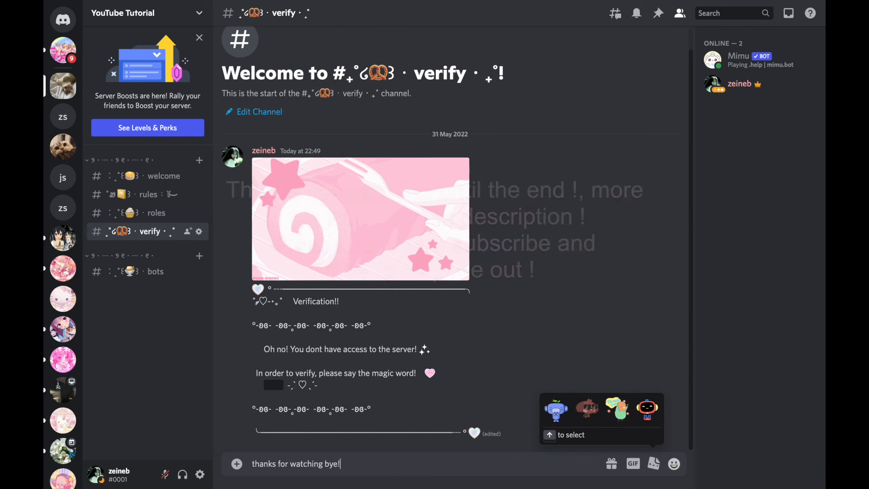
key(BackSpace)
key(BackSpace)
key(BackSpace)
key(BackSpace)
key(BackSpace)
key(BackSpace)
key(BackSpace)
key(BackSpace)
key(BackSpace)
key(BackSpace)
key(BackSpace)
key(BackSpace)
key(BackSpace)
key(BackSpace)
key(BackSpace)
key(BackSpace)
key(BackSpace)
key(BackSpace)
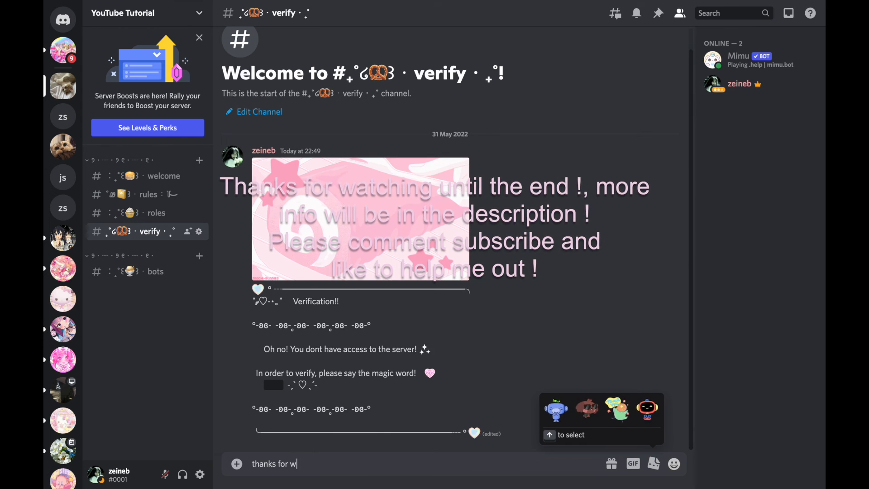
key(BackSpace)
key(BackSpace)
key(BackSpace)
key(BackSpace)
key(BackSpace)
key(BackSpace)
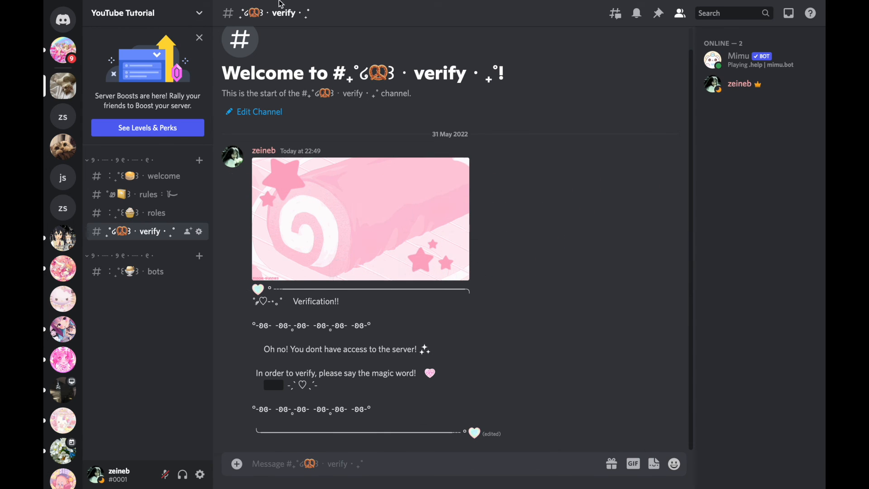